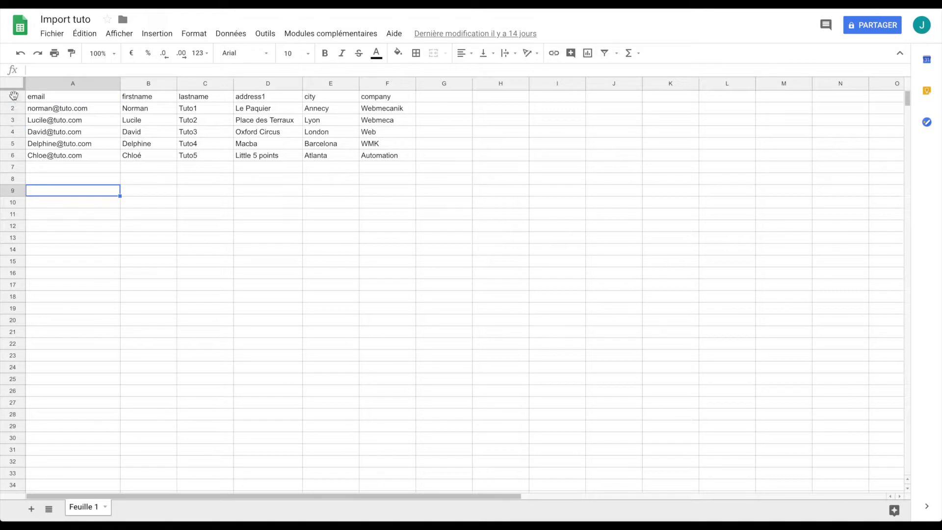
View the spreadsheet's download formats, including comma-separated values (.csv) for the active sheet.
click(100, 203)
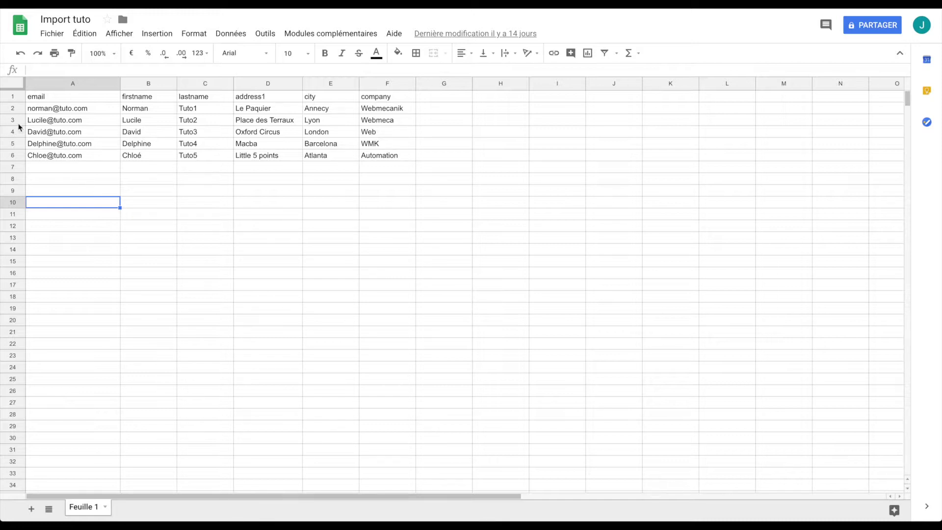
click(51, 35)
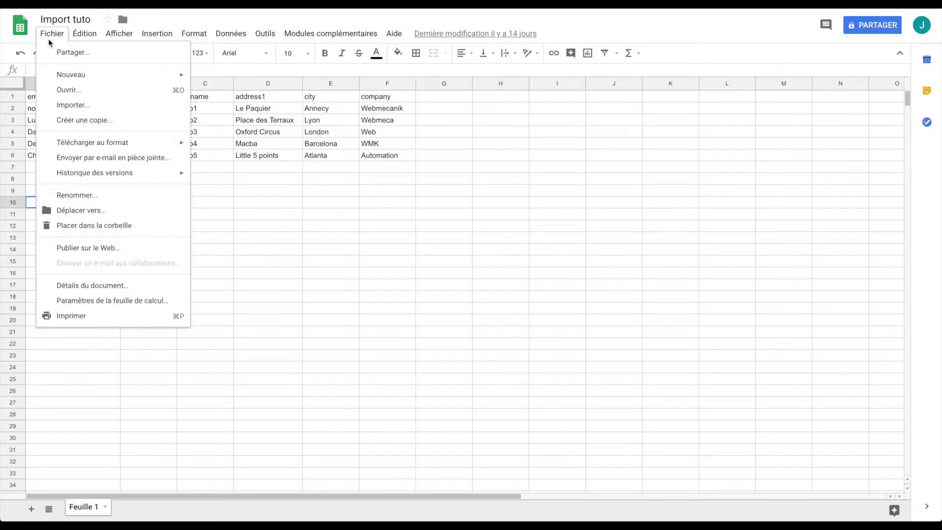
mouse_move(90, 141)
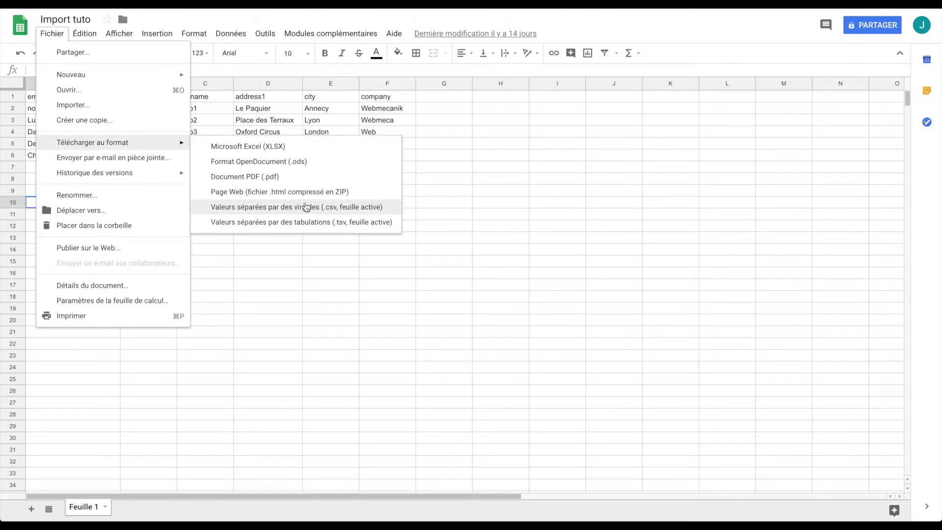
click(470, 204)
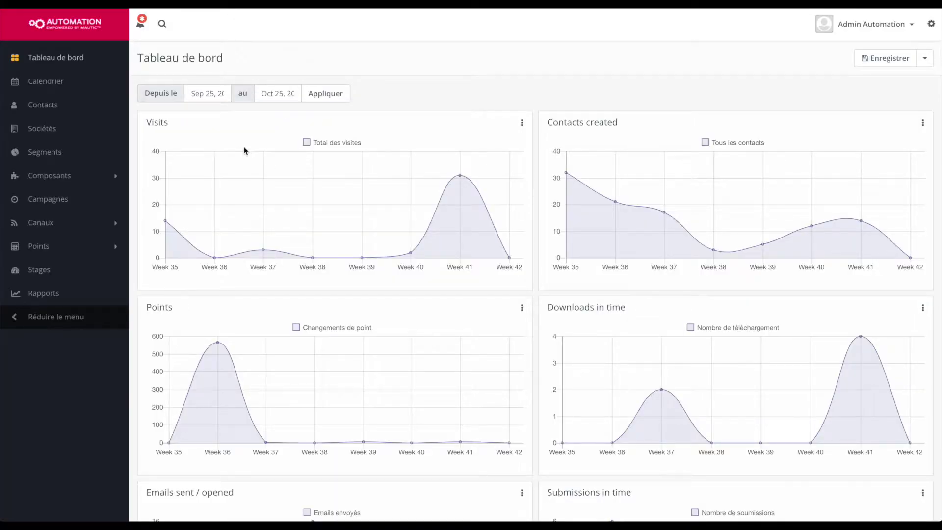
Switch to the Webmecanik Automation site and open the import page for contacts.
click(45, 107)
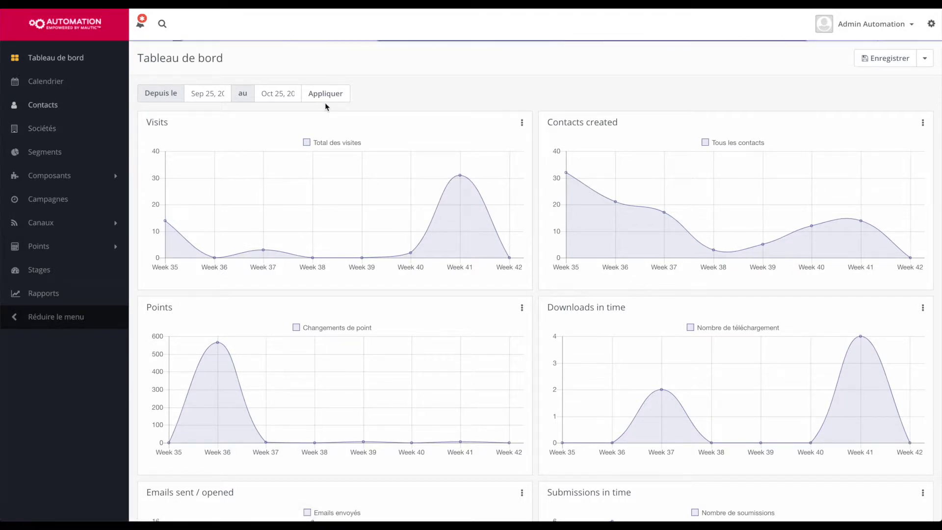
click(926, 62)
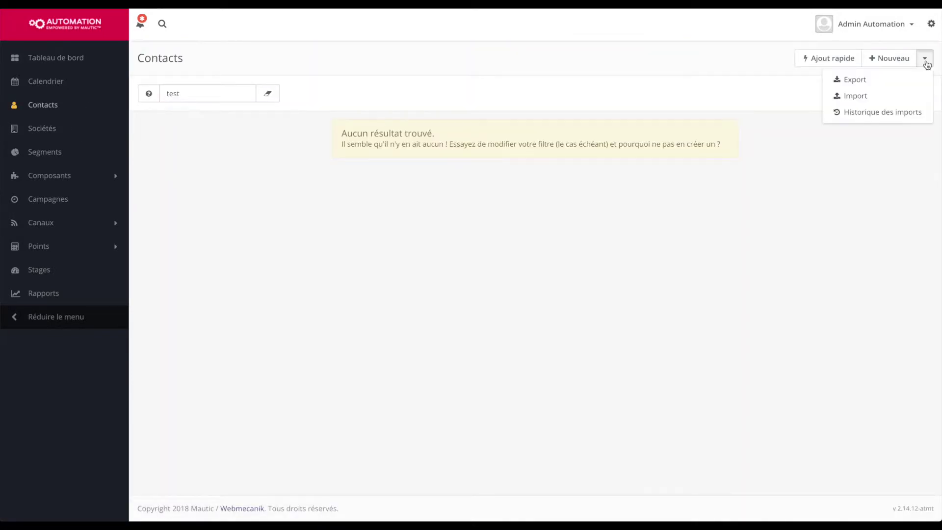
click(871, 96)
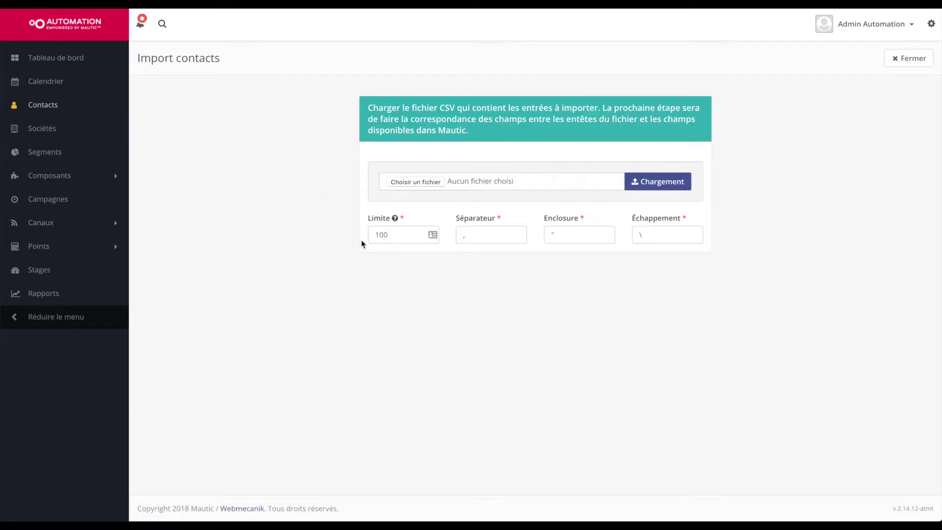
Choose Import tuto - Feuille 1.csv from the home folder as the file for the contact import.
click(408, 185)
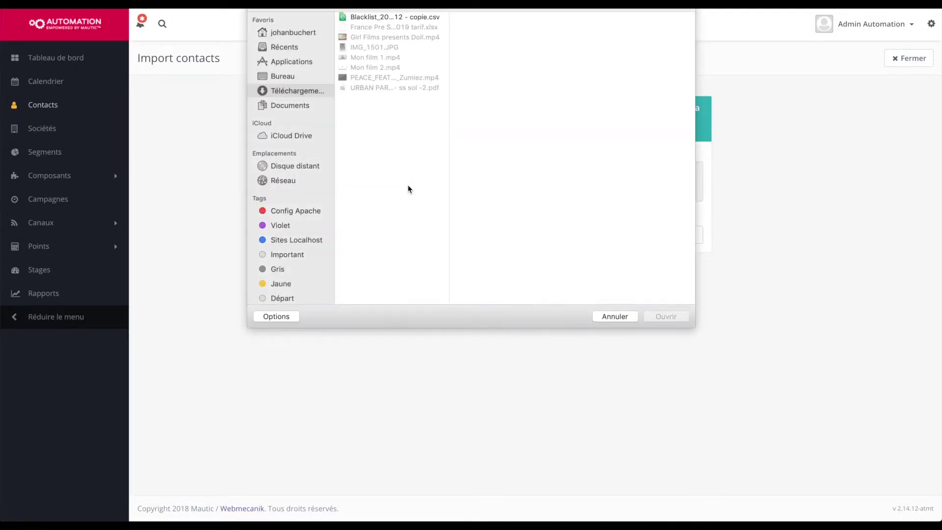
click(290, 62)
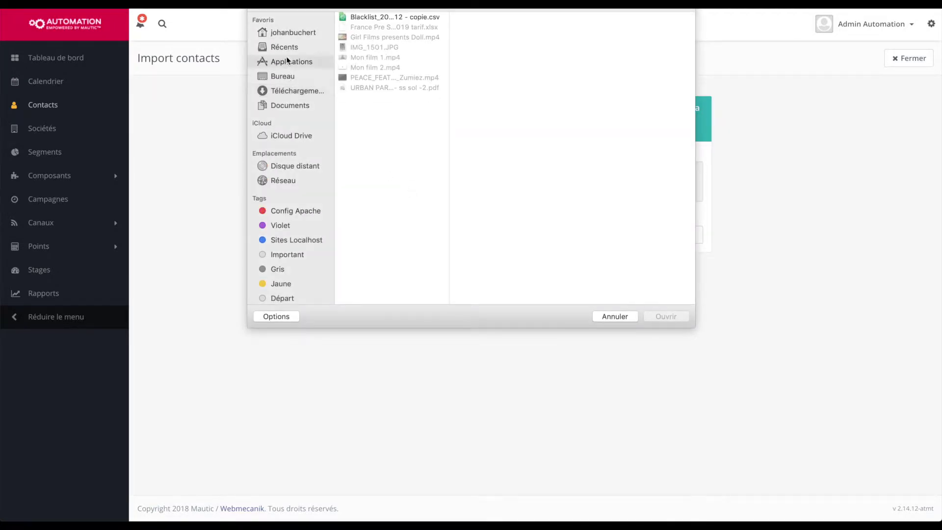
click(289, 33)
click(380, 57)
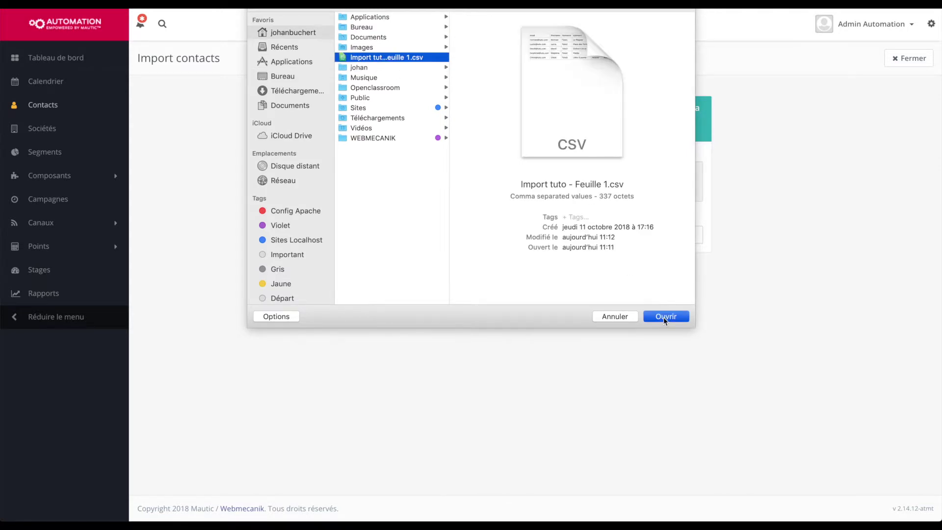
click(653, 315)
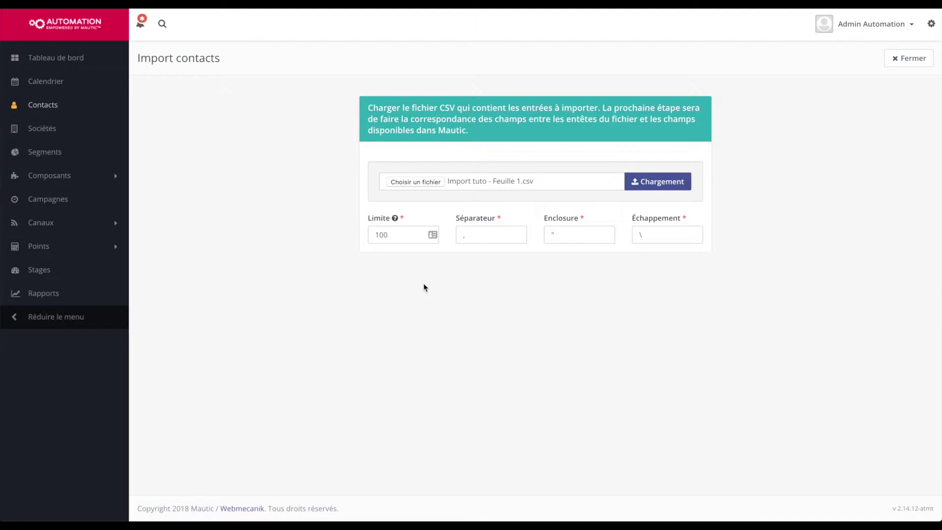
Set the import file's separator to a semicolon.
click(475, 235)
key(BackSpace)
text(,)
click(471, 237)
key(BackSpace)
text(;)
click(440, 274)
Set the separator to a comma and upload the chosen CSV file for column matching.
click(475, 231)
key(BackSpace)
text(,)
click(662, 186)
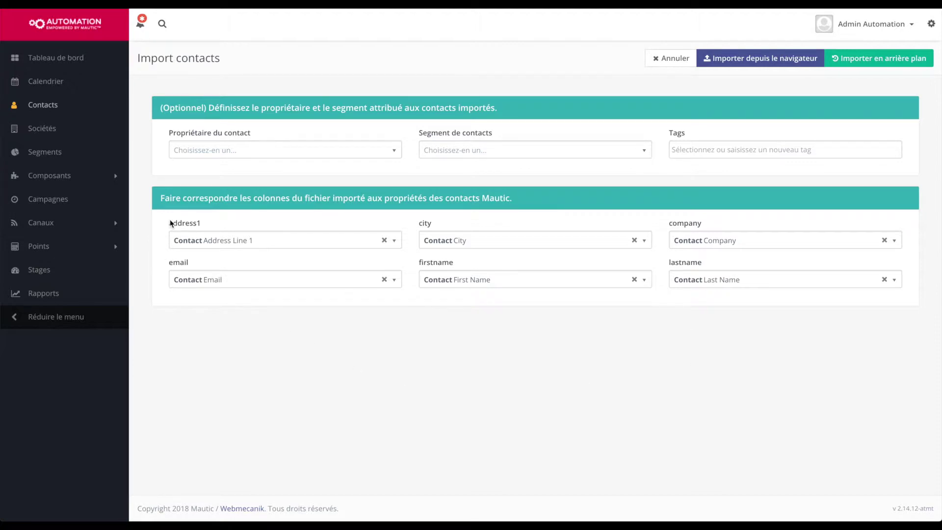
Clear the mappings of the city and firstname columns and match them again to Contact City and First Name.
click(199, 225)
click(634, 241)
click(634, 279)
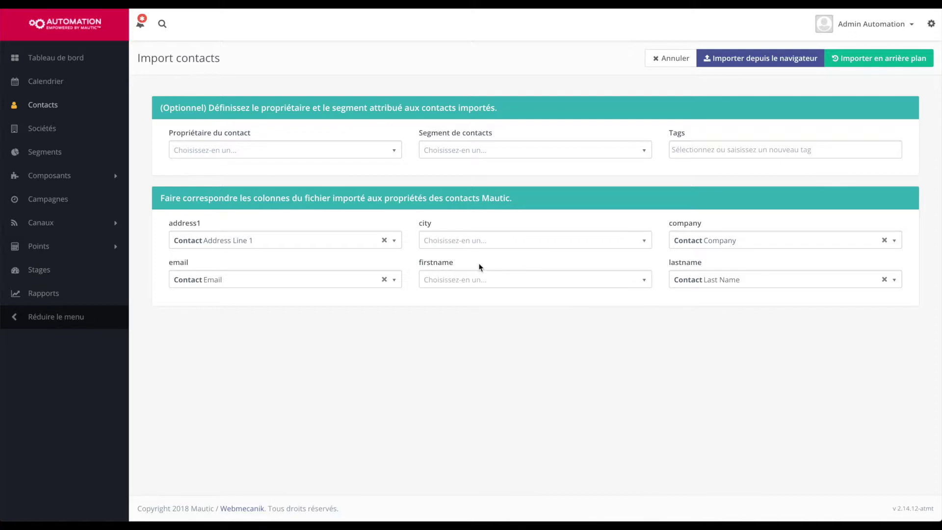
click(481, 244)
text(city)
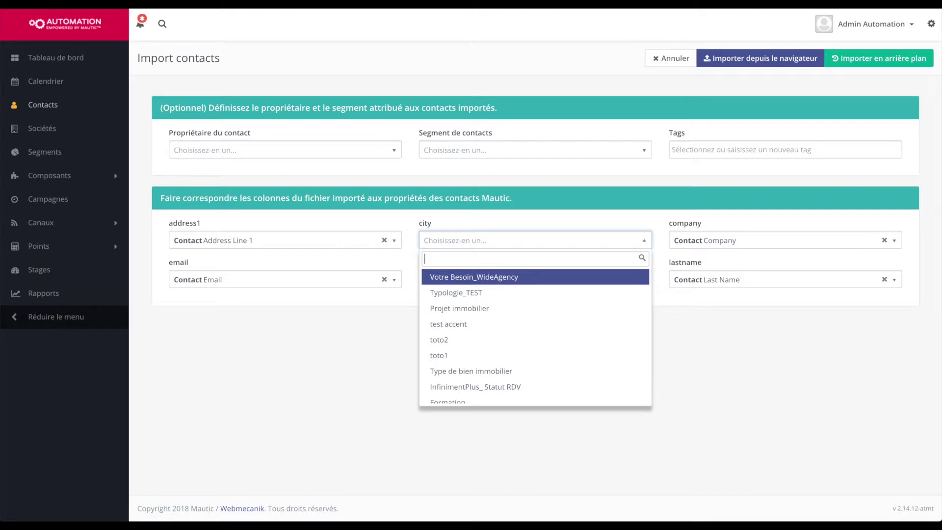
click(452, 292)
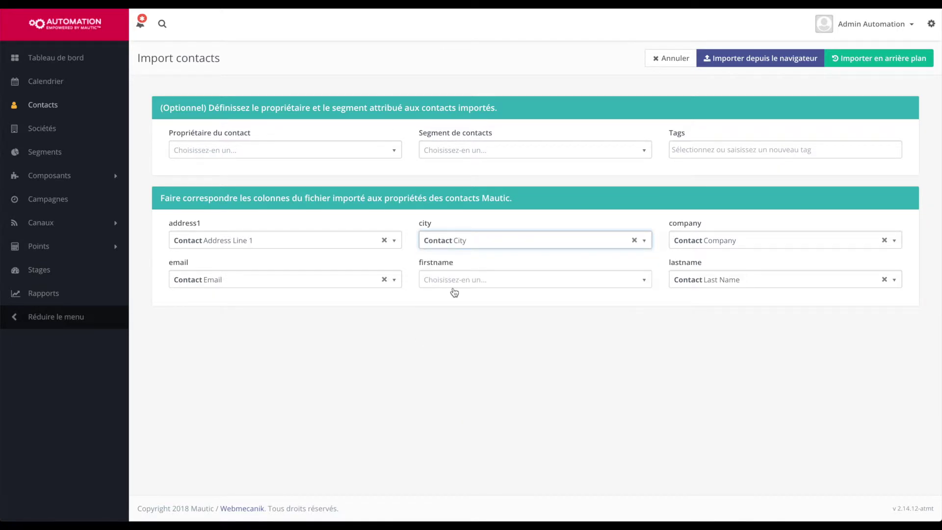
click(461, 287)
text(fir)
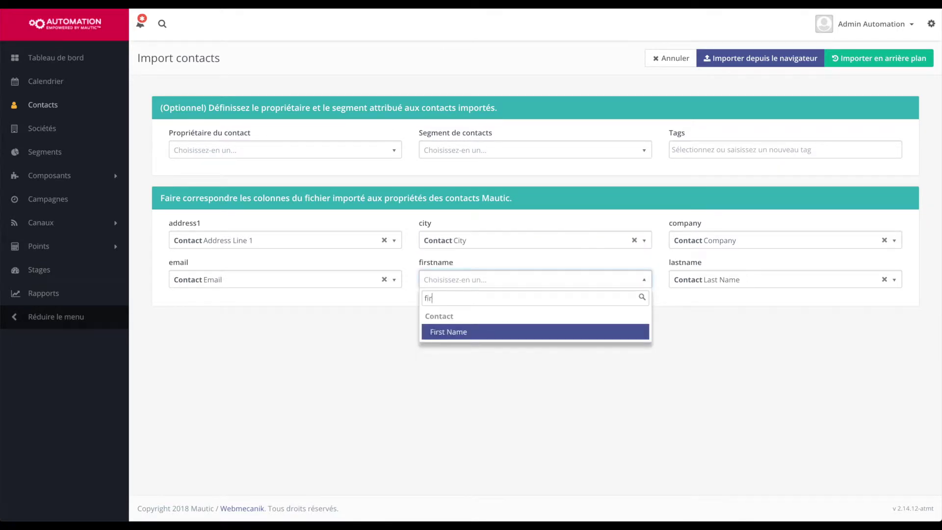
key(Return)
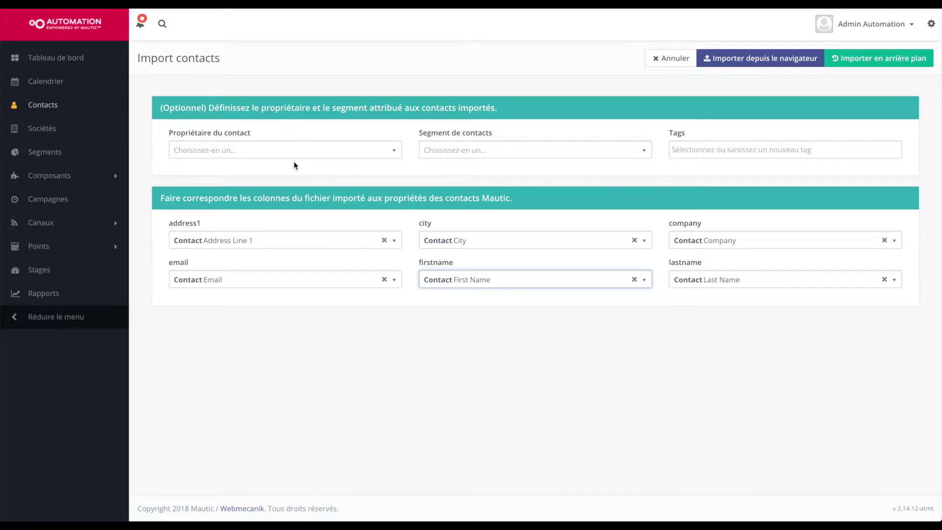
View the optional contact owner and contact segment choices for the imported contacts.
click(279, 155)
click(288, 134)
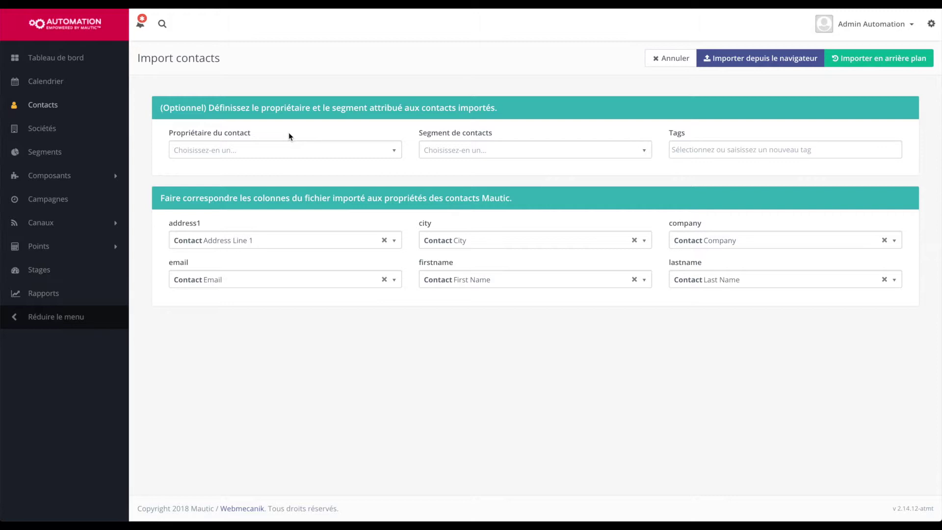
click(460, 154)
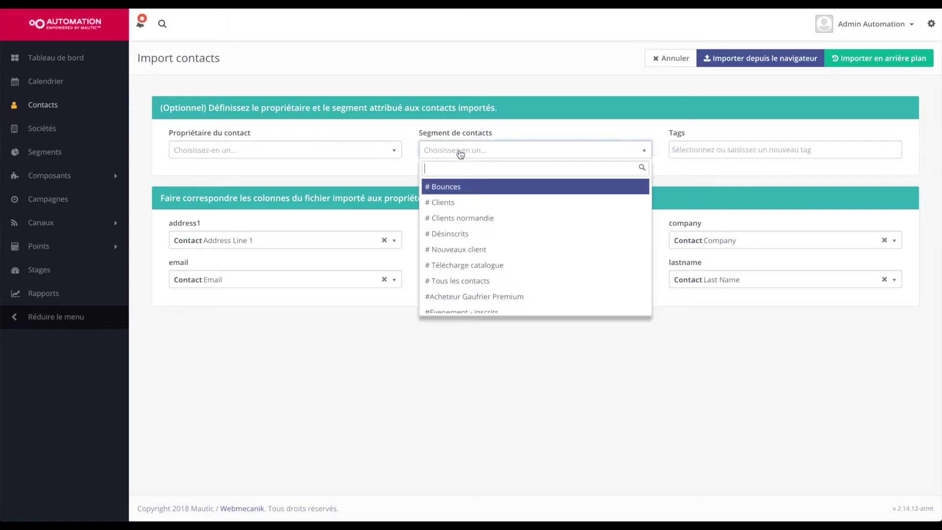
click(444, 123)
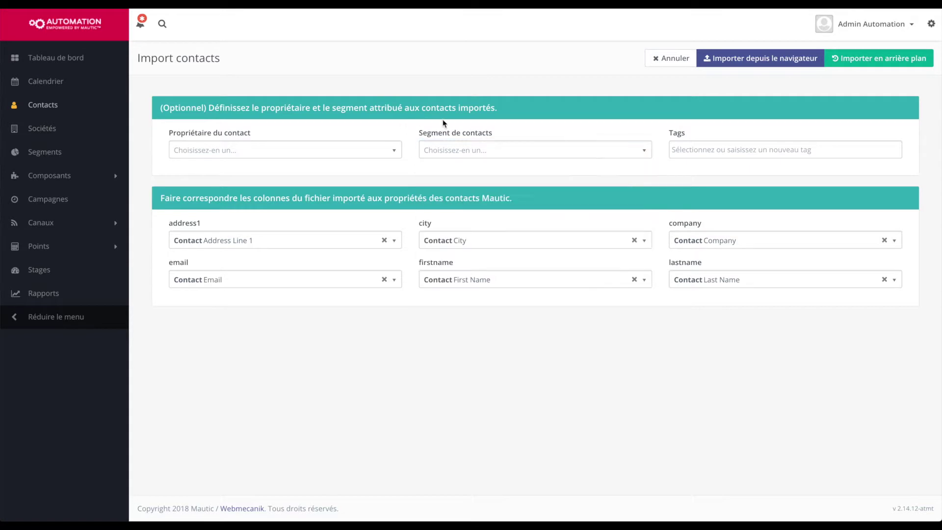
Add the tag nouveautag to the imported contacts and remove it again.
click(741, 152)
text(nouveautag)
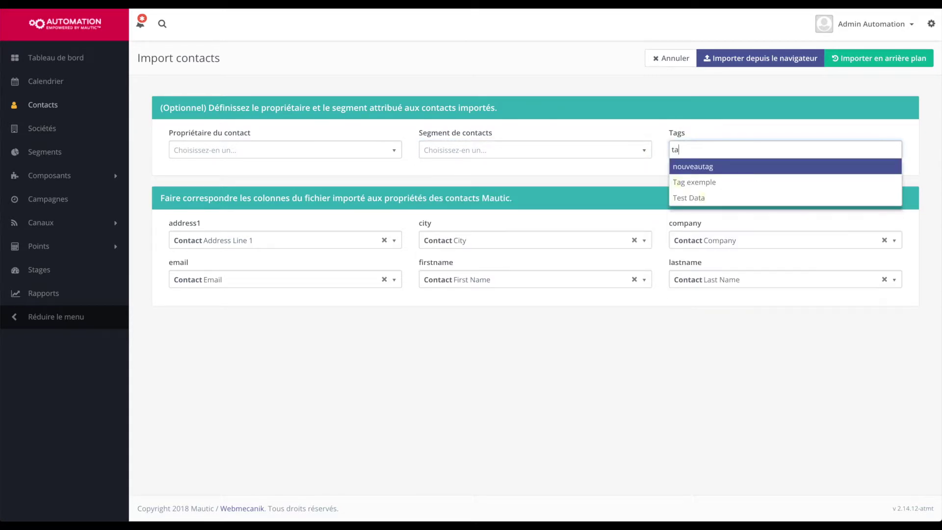
key(Return)
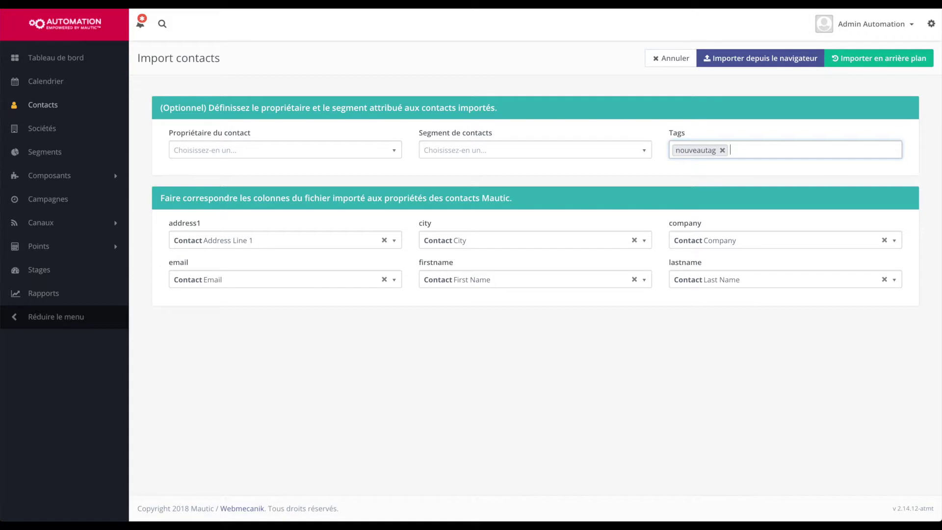
text(n)
key(BackSpace)
key(BackSpace)
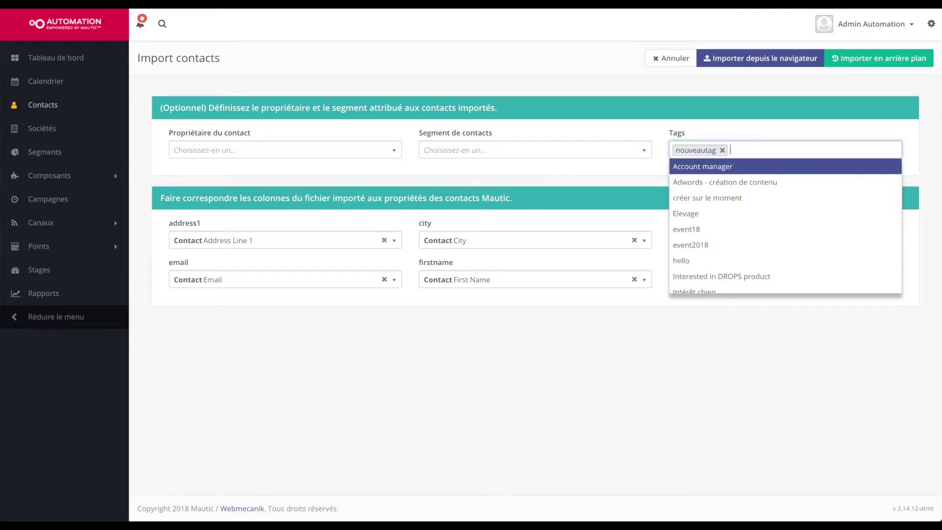
click(603, 146)
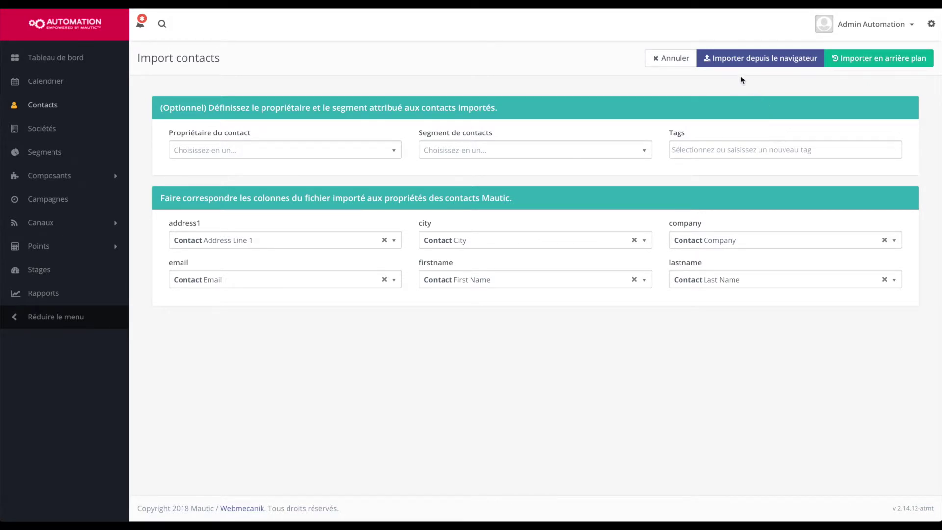
Import the contacts from the browser and check the created, merged and ignored counts.
click(757, 59)
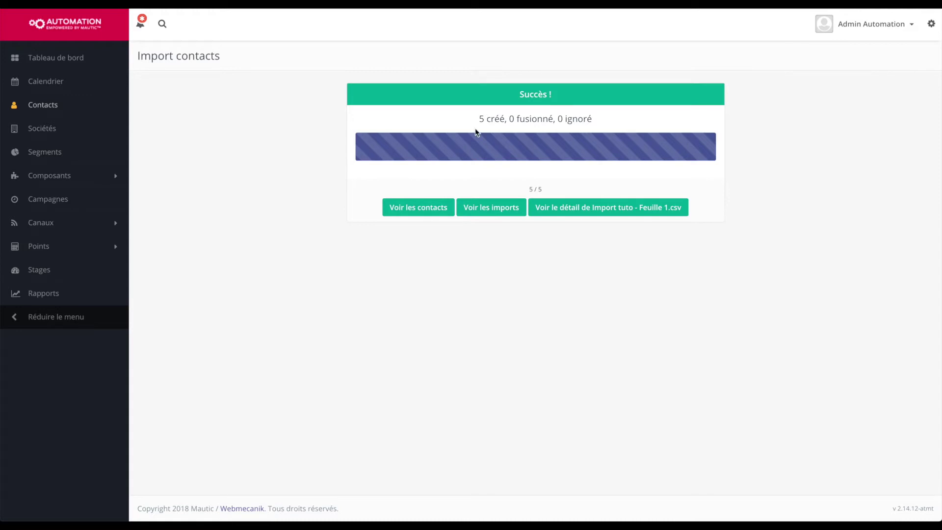
drag(479, 118, 504, 119)
click(504, 118)
drag(509, 118, 513, 119)
drag(558, 118, 591, 119)
click(588, 119)
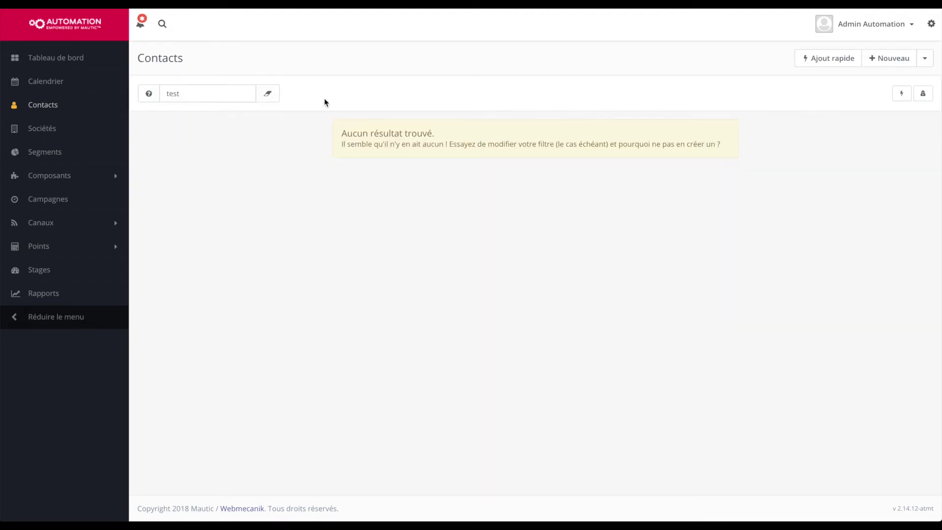
Reopen the contact import and upload Import tuto - Feuille 1.csv from the home folder.
click(924, 59)
click(853, 96)
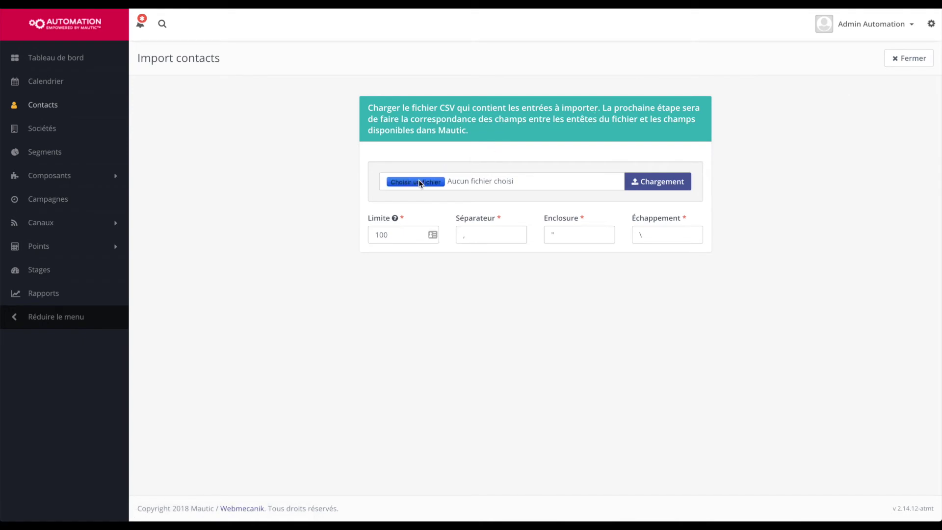
click(419, 182)
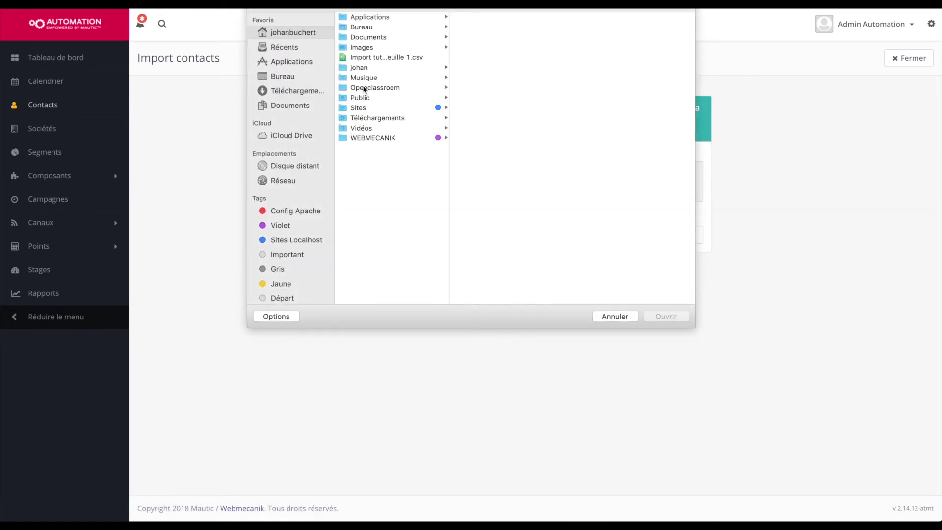
click(387, 48)
click(393, 58)
click(666, 315)
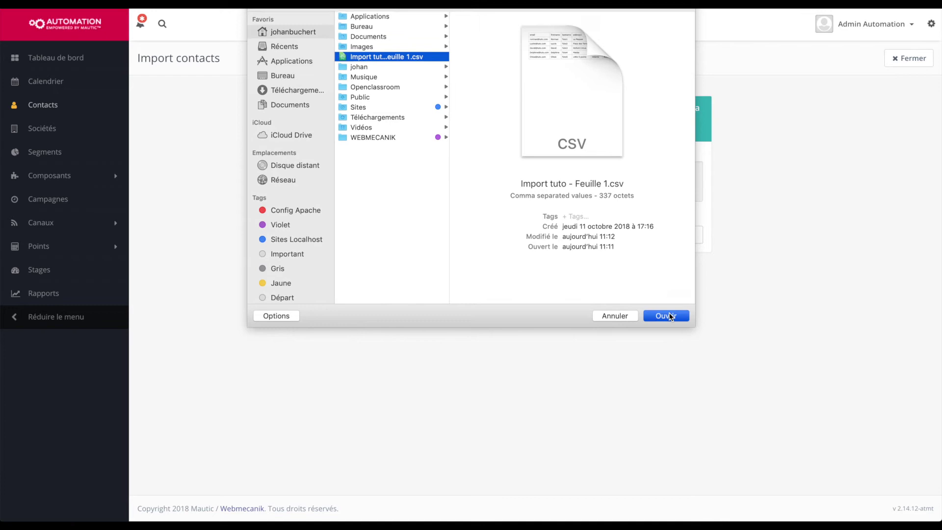
click(667, 186)
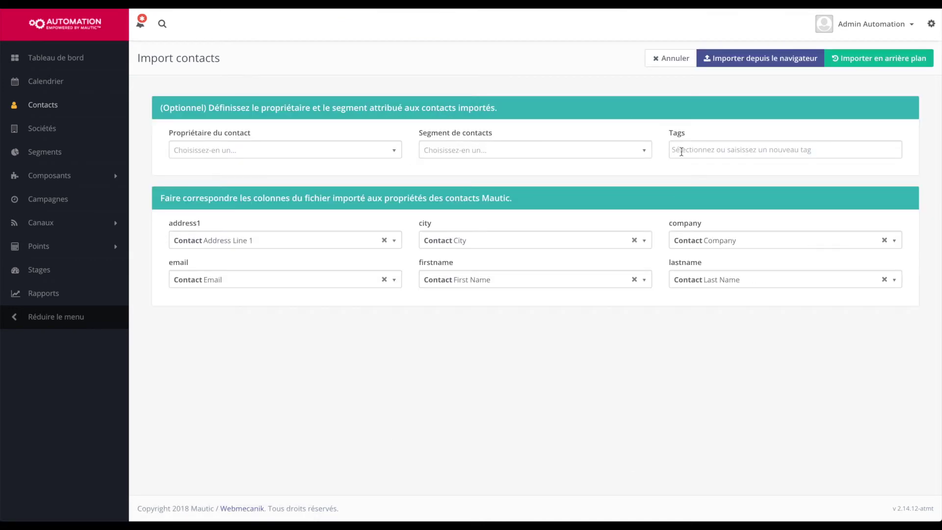
Start the contact import in the background and check its progress and row figures in the imports list.
click(883, 60)
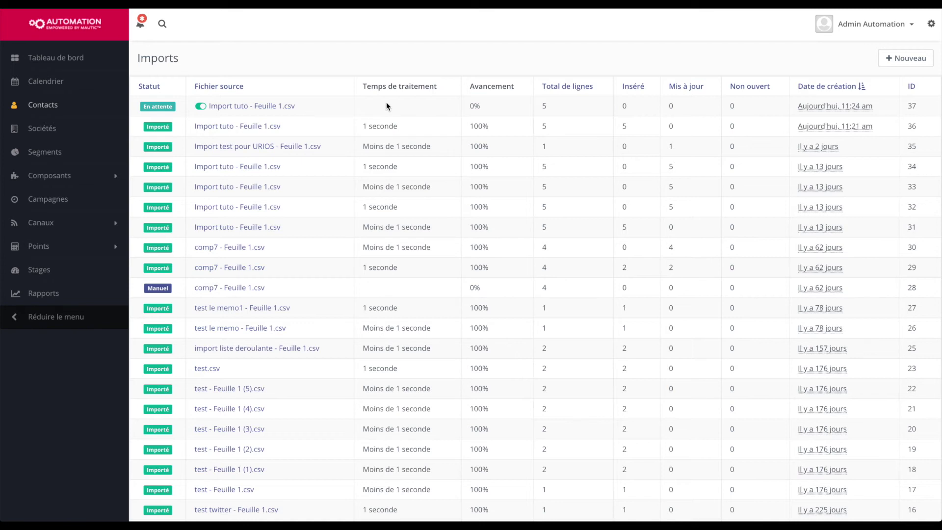
drag(471, 106, 617, 111)
click(617, 111)
Return to the contacts, open the import history and examine the status of the newest import.
click(61, 106)
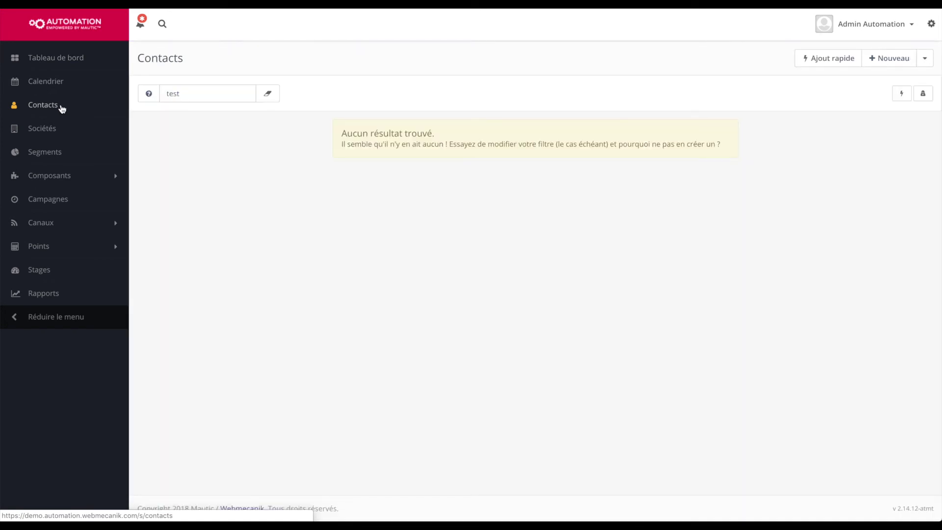
click(925, 59)
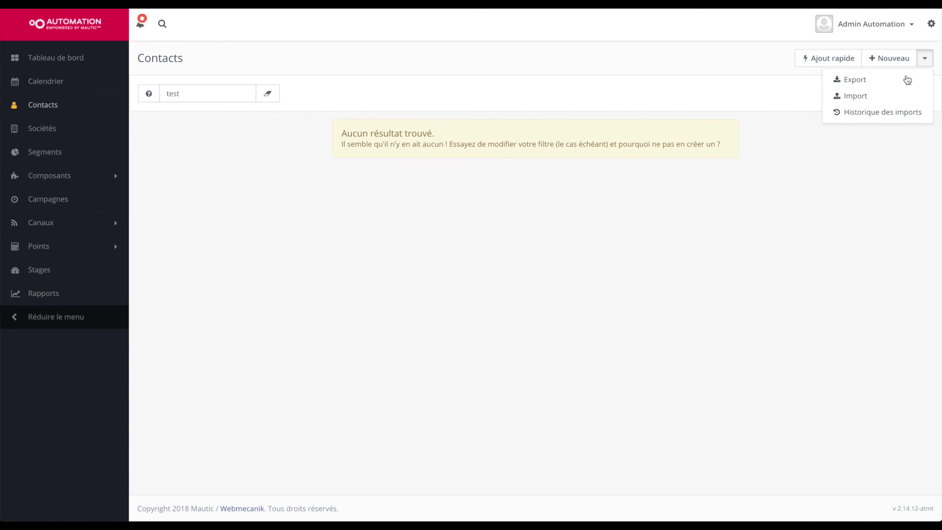
click(867, 113)
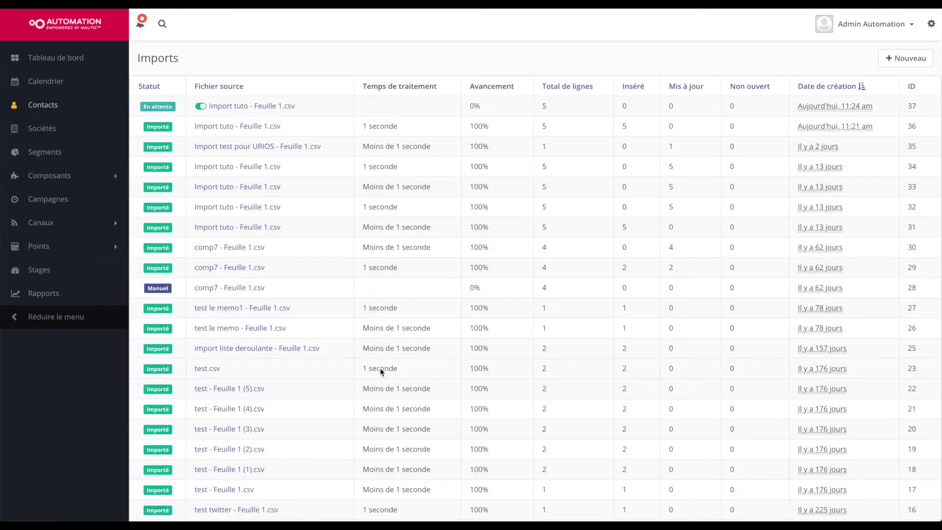
scroll(331, 219, down, 5)
click(641, 108)
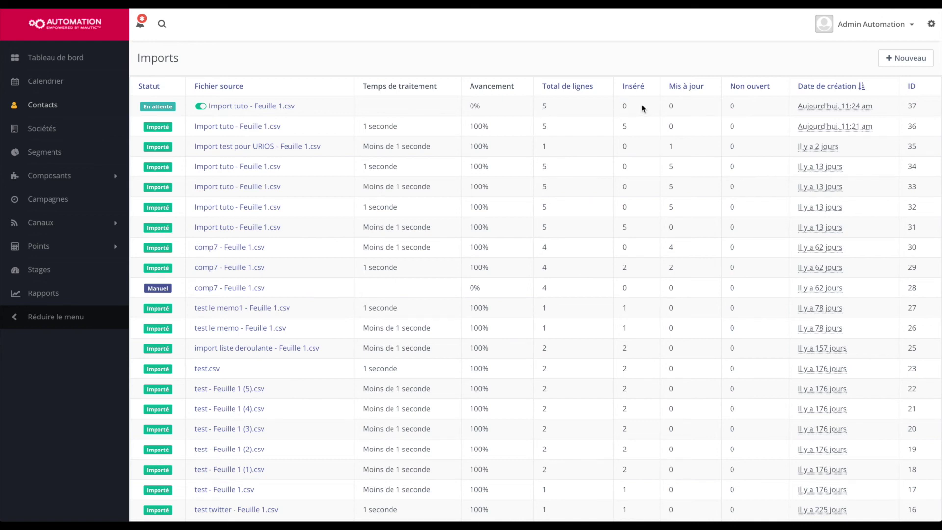